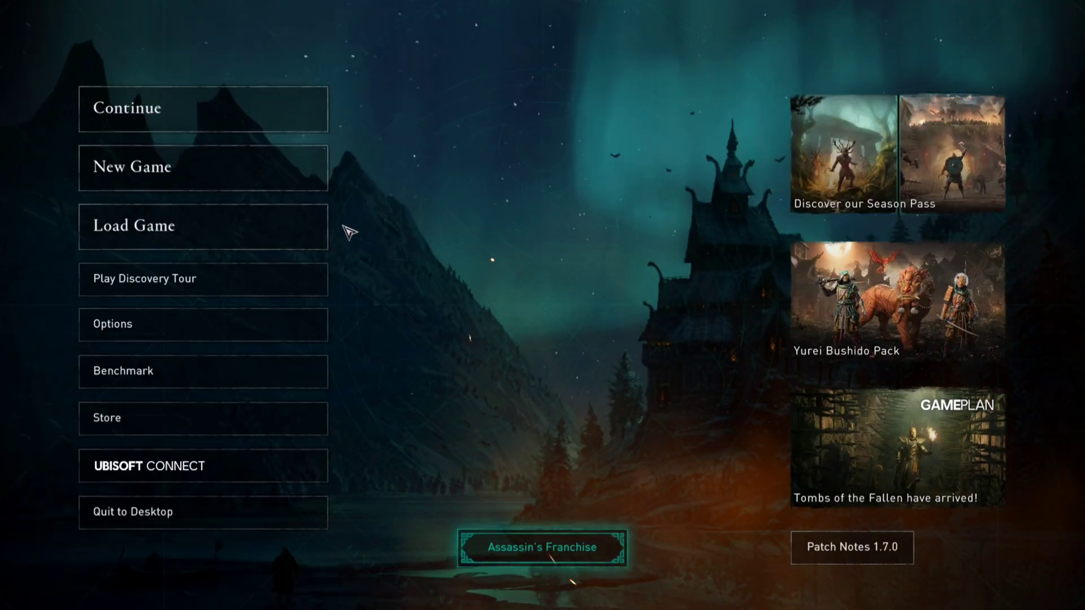
In the game's Graphics settings, keep Motion Blur set to On
click(238, 327)
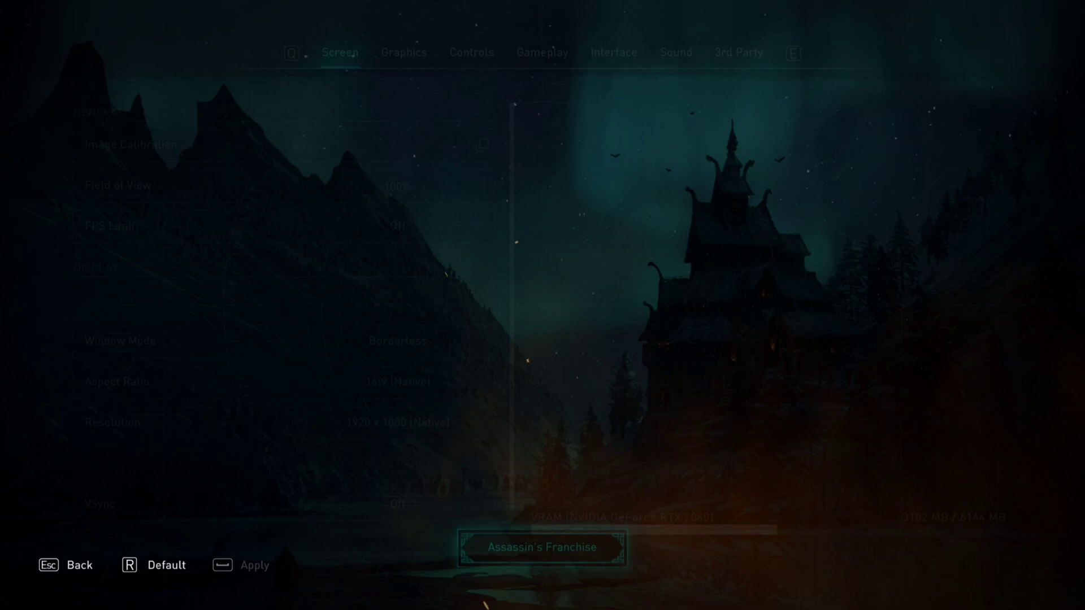
scroll(513, 216, down, 1)
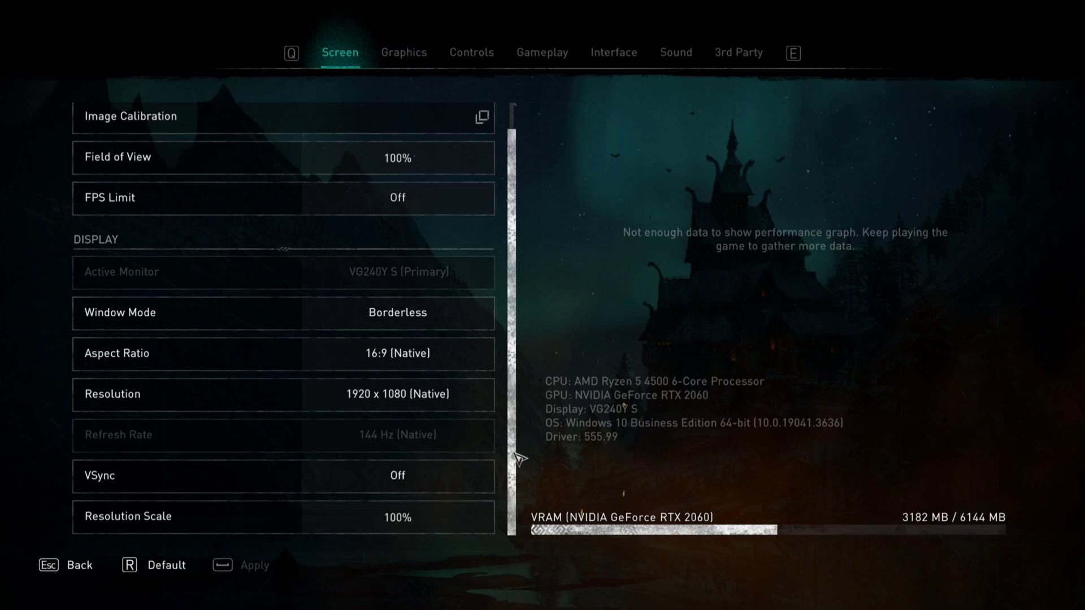
scroll(512, 414, up, 1)
scroll(511, 412, down, 1)
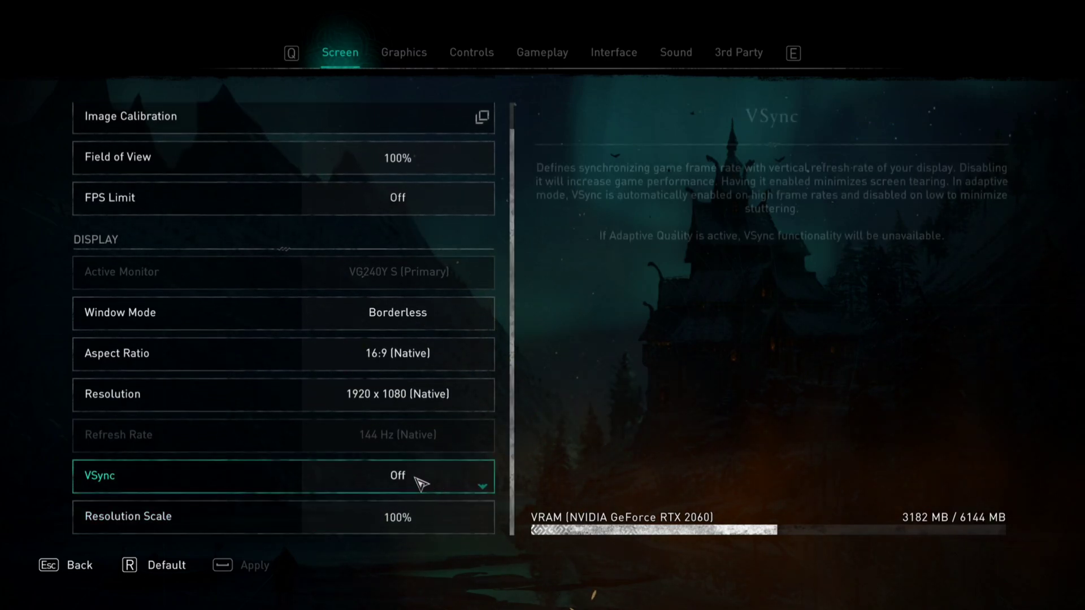
click(414, 65)
drag(519, 146, 514, 345)
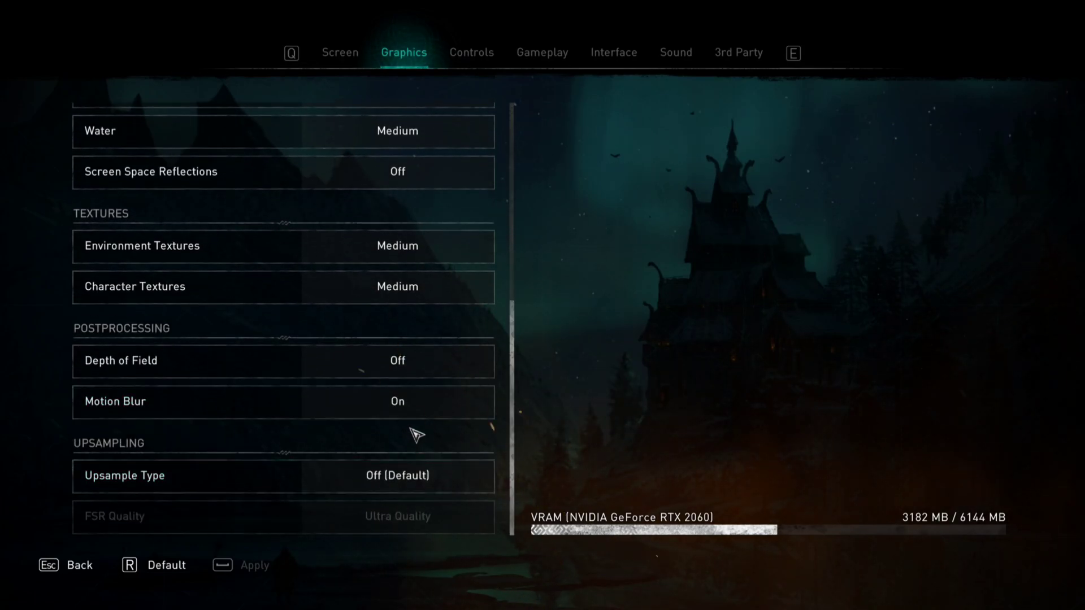
click(410, 414)
click(414, 368)
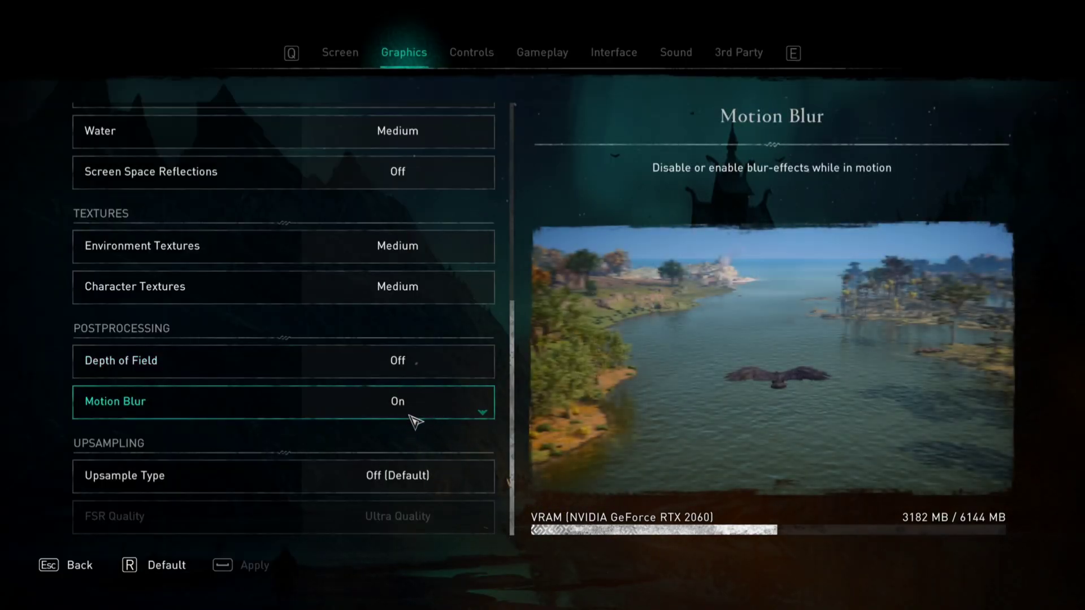
Keep Upsample Type at Off (Default) after rechecking both dropdowns
click(398, 483)
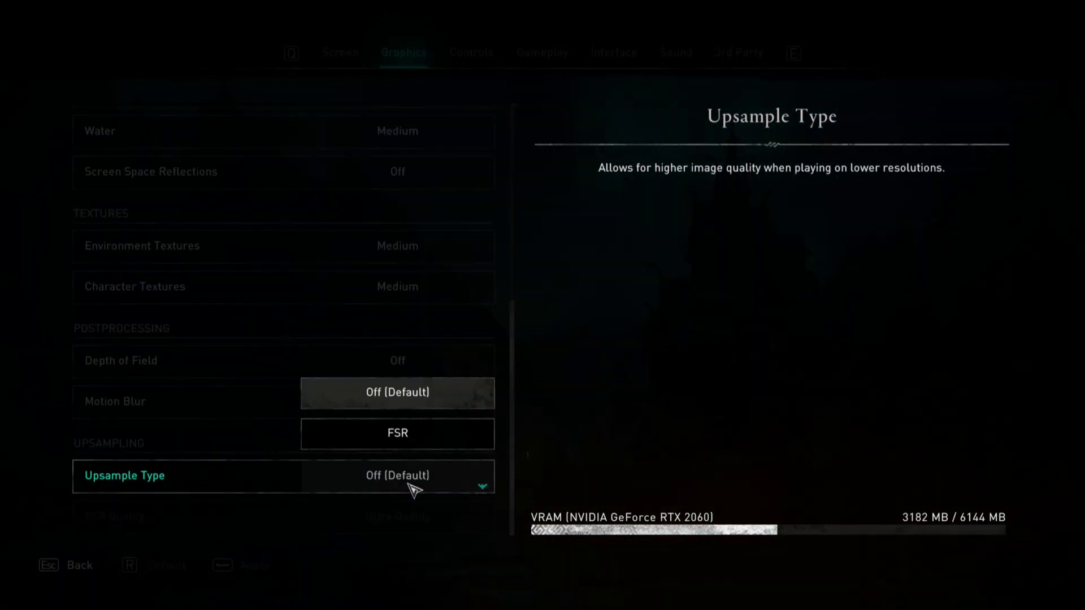
click(410, 399)
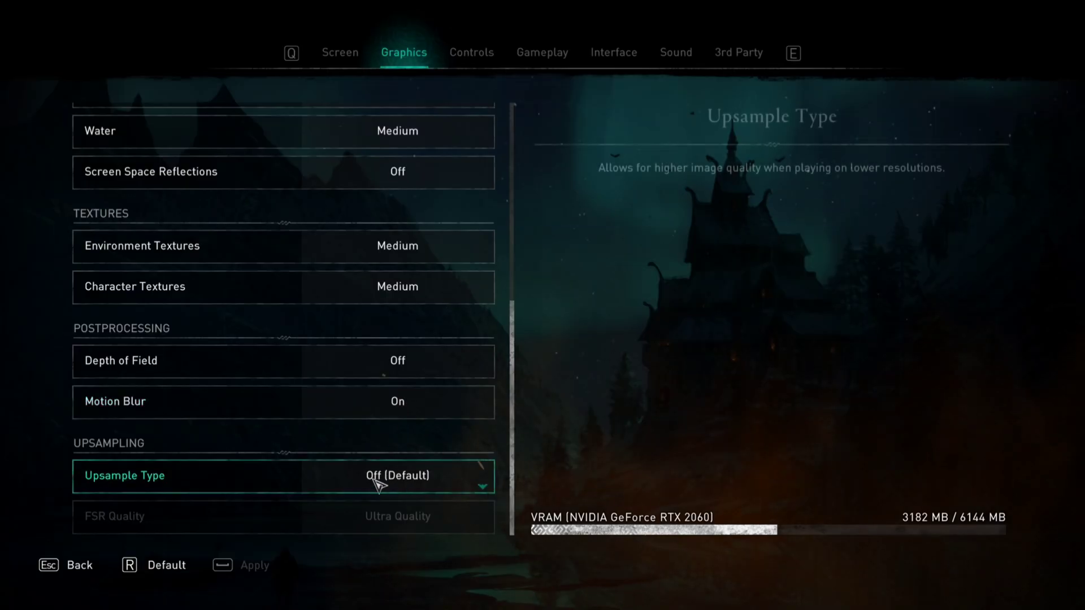
click(458, 485)
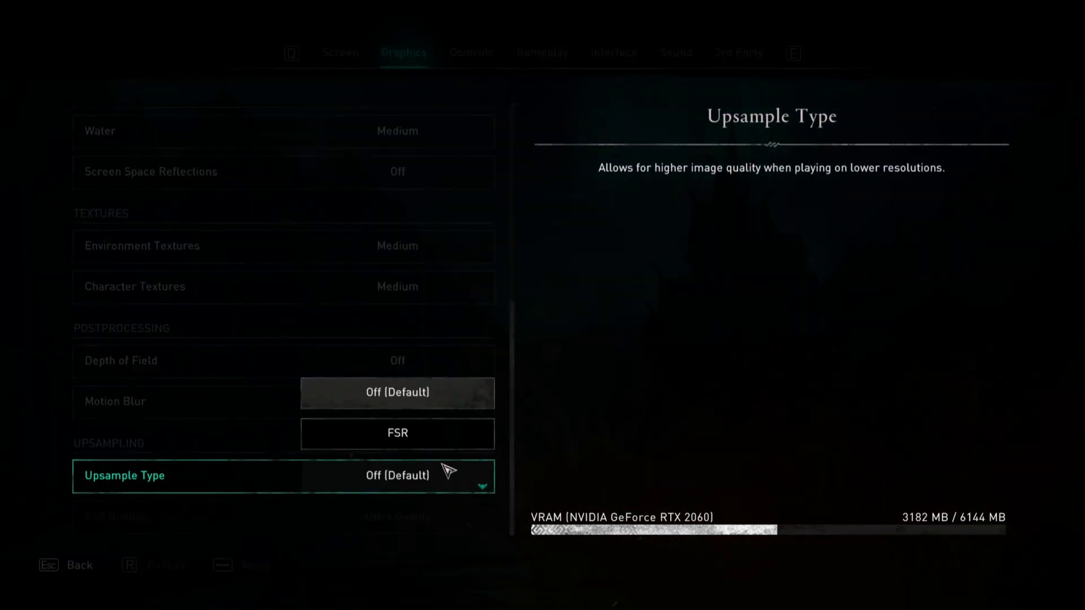
click(416, 403)
click(425, 409)
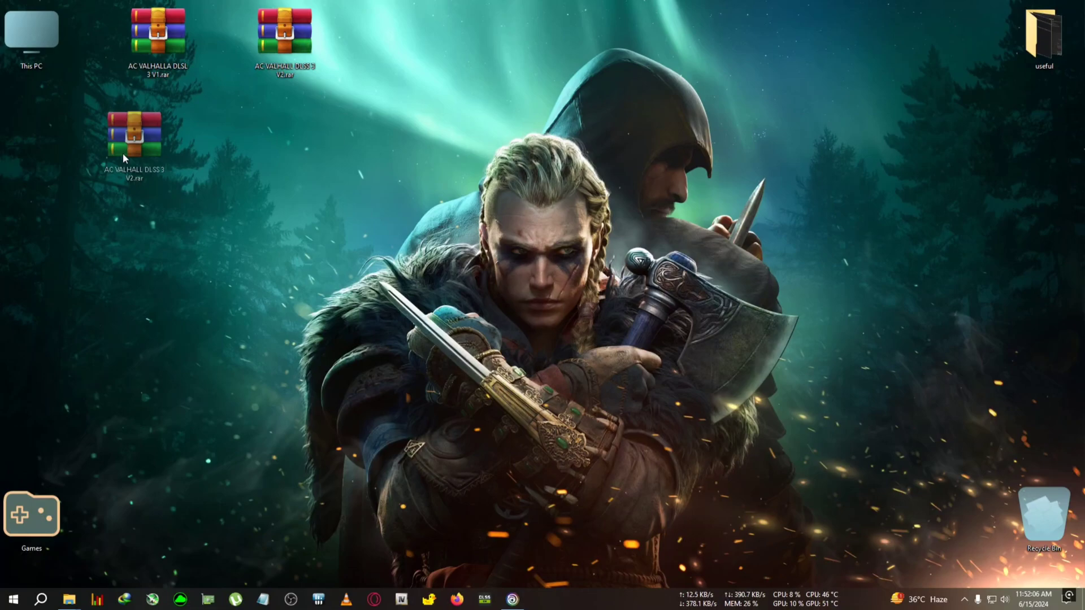
Arrange the DLSS 3 V1 and V2 archives on the desktop, minimizing Ubisoft Connect
drag(285, 77, 158, 127)
click(512, 600)
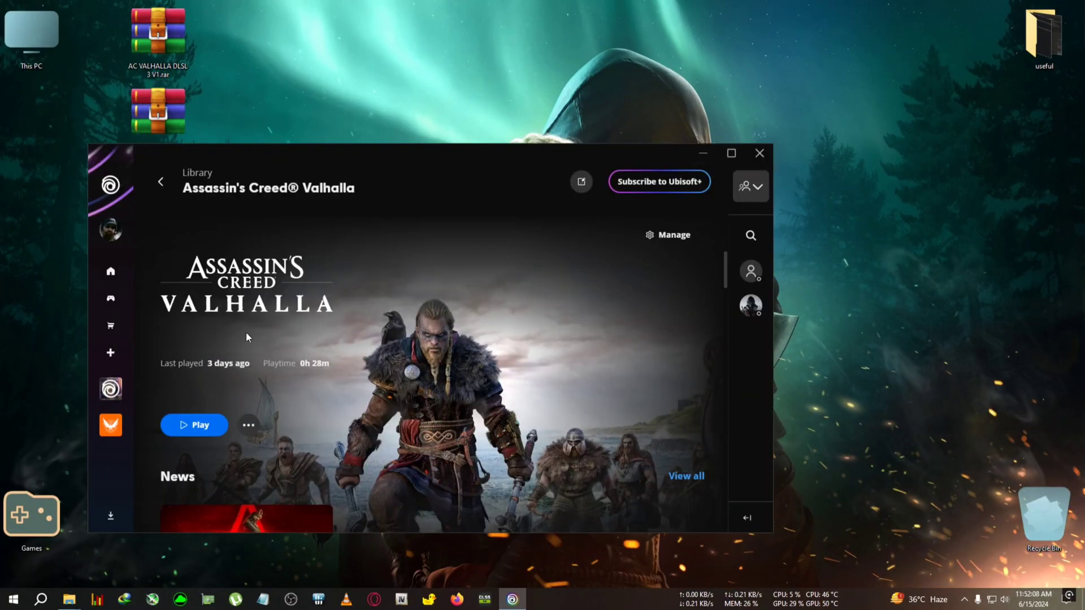
click(703, 153)
drag(158, 119, 280, 47)
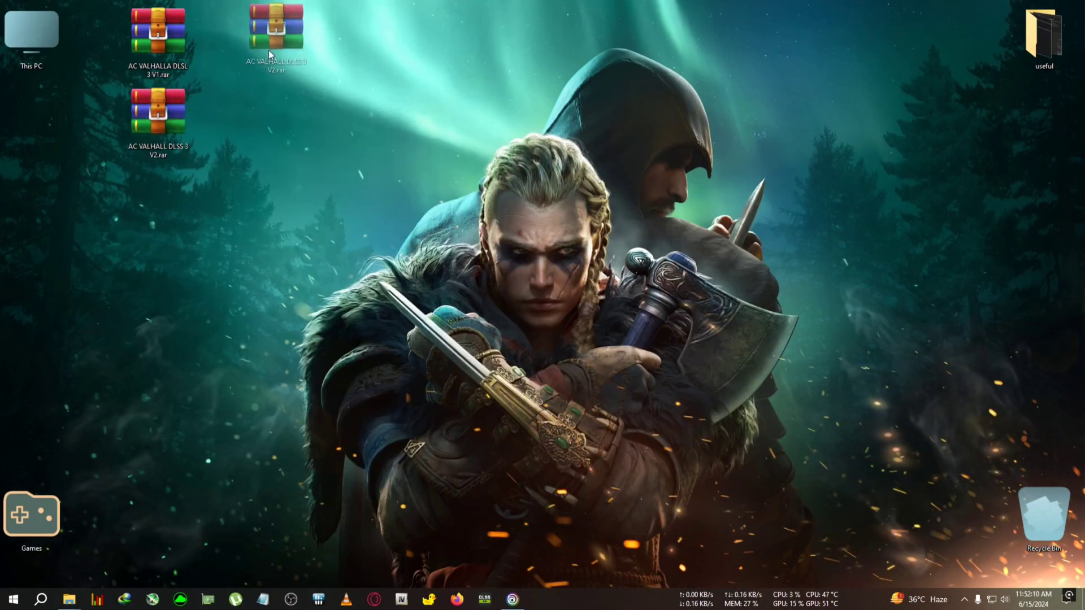
click(173, 64)
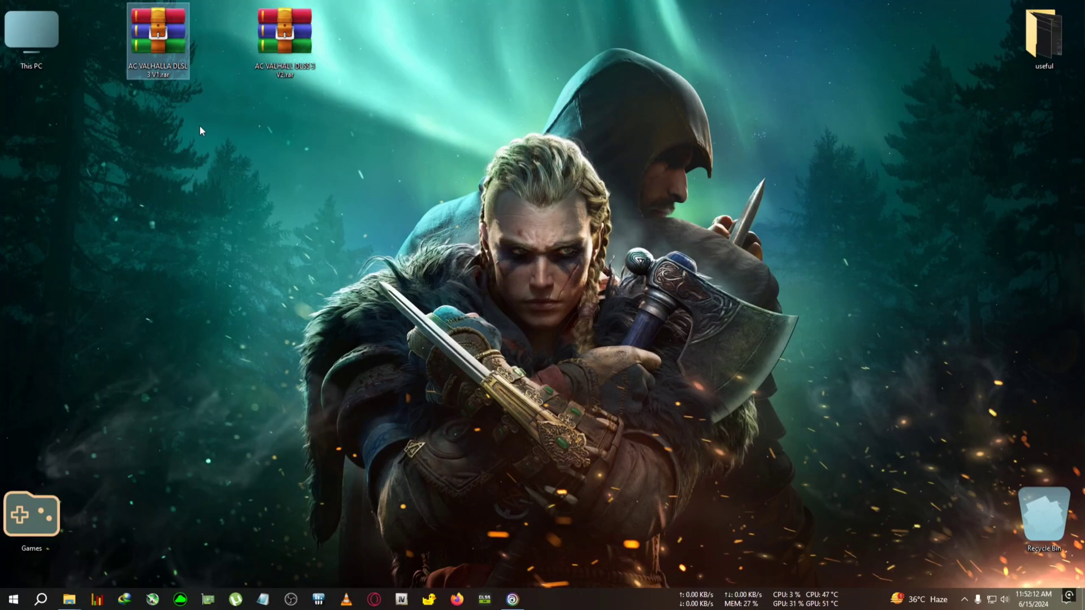
click(268, 57)
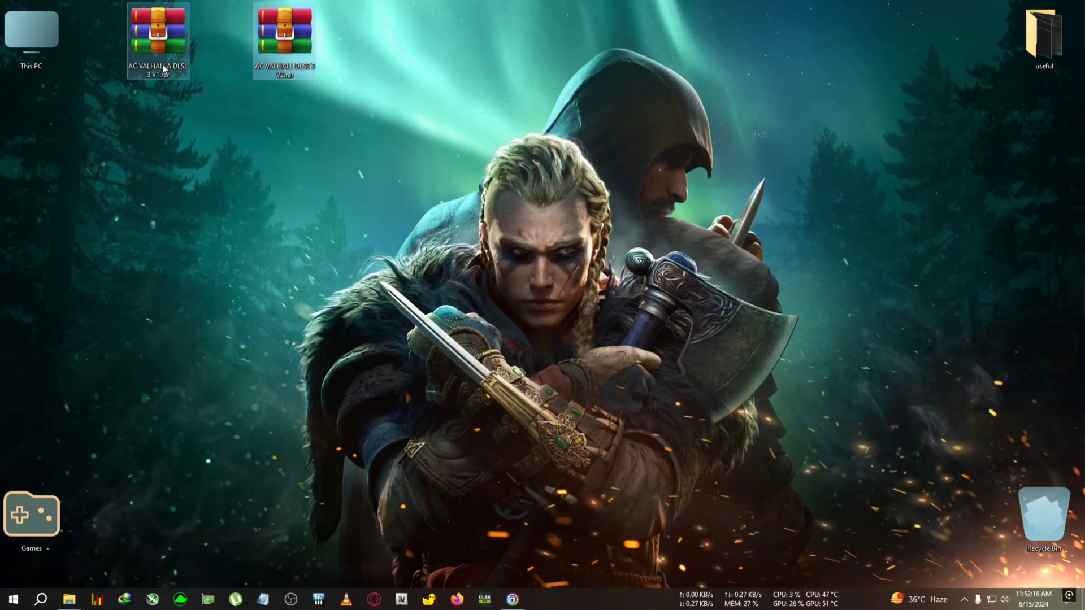
click(162, 69)
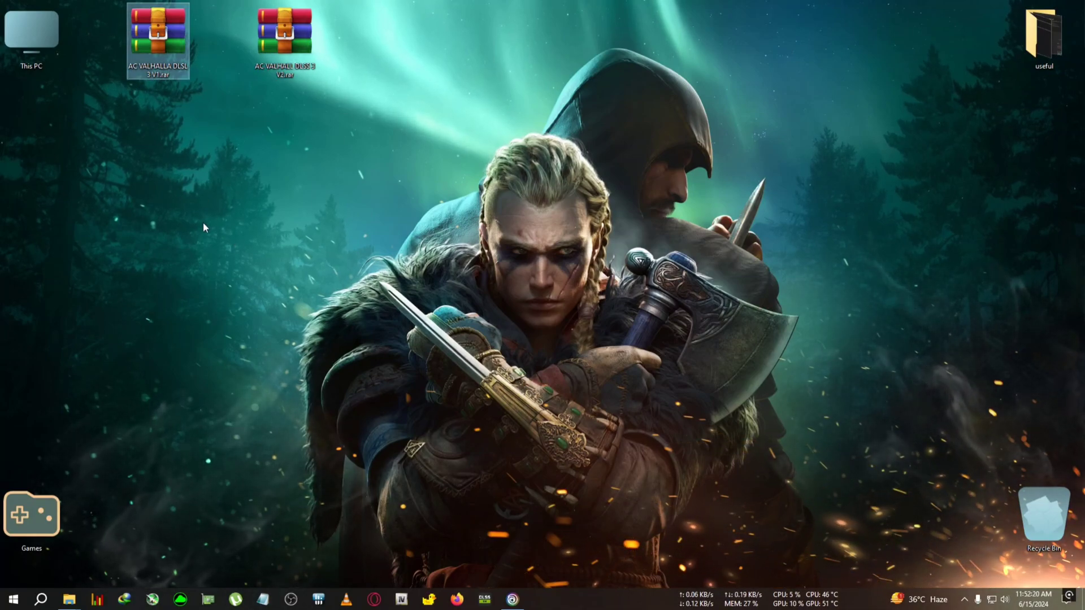
Alternate selection between the V1 and V2 archives, ending with the DLSS 3 V2 archive selected
drag(228, 32, 348, 104)
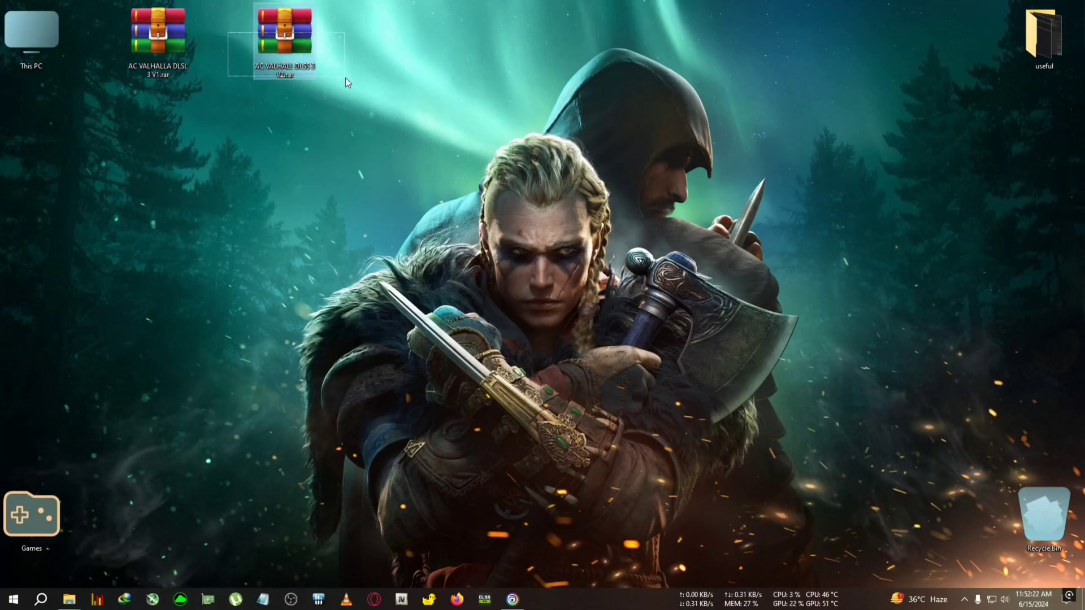
click(344, 136)
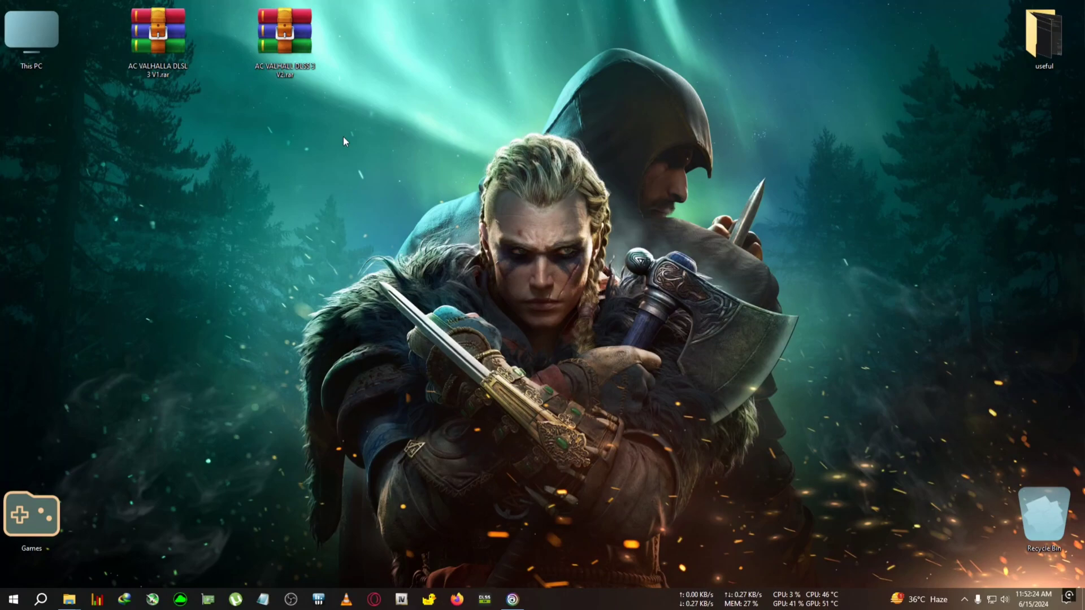
drag(347, 55, 265, 83)
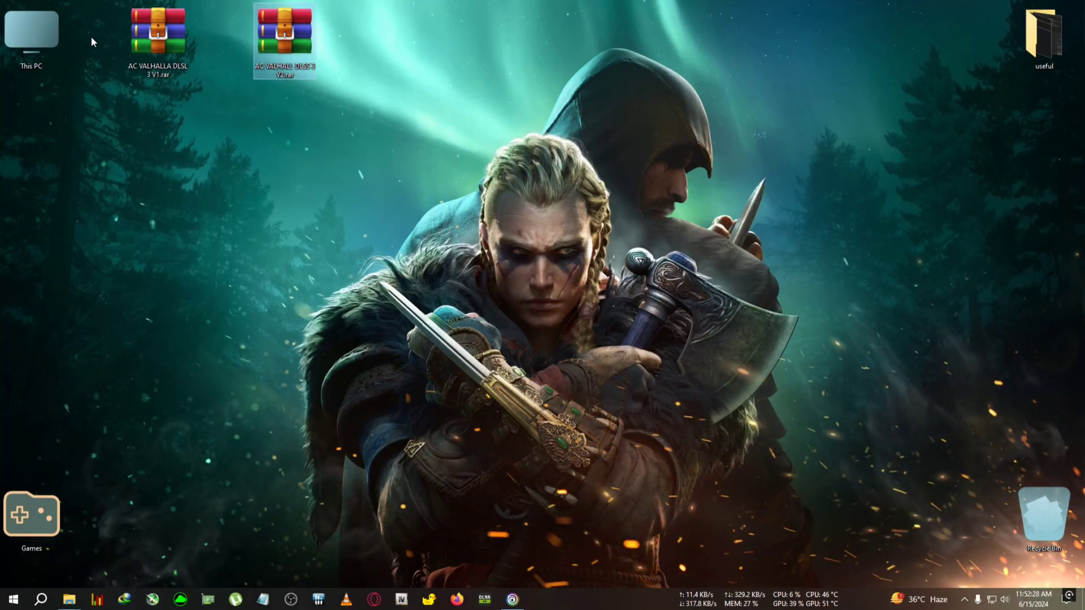
drag(95, 19, 186, 96)
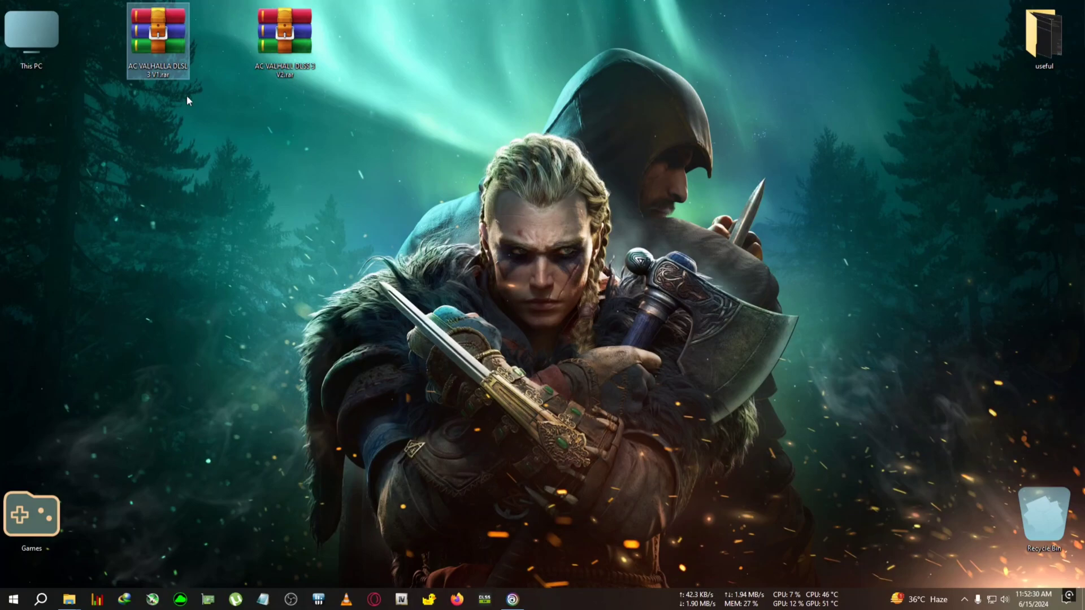
click(187, 95)
drag(264, 116, 284, 80)
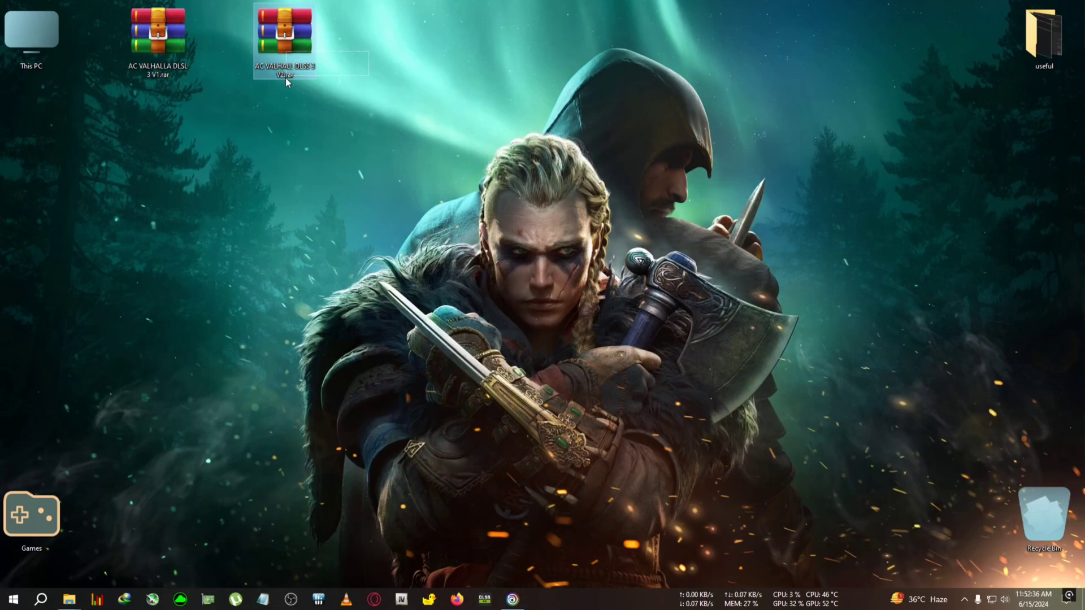
drag(83, 48, 170, 84)
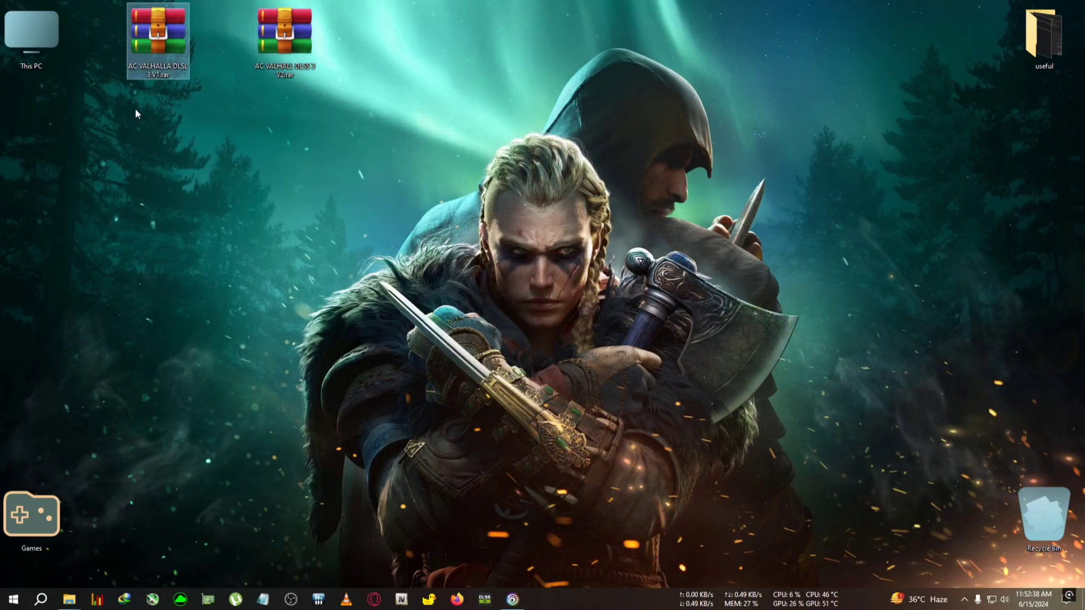
drag(231, 30, 335, 92)
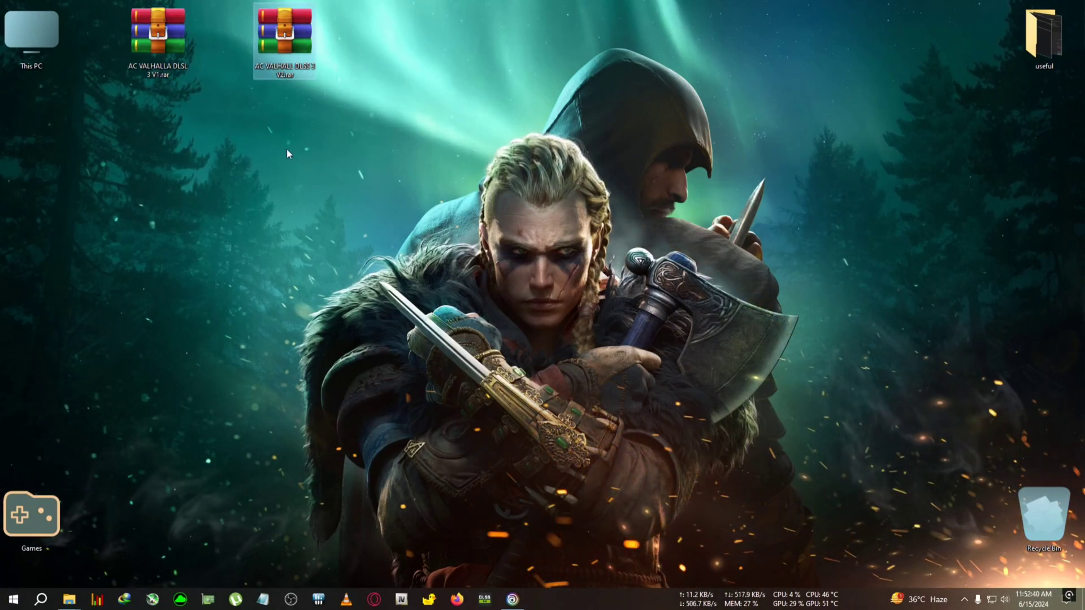
drag(100, 80, 197, 85)
mouse_move(224, 41)
mouse_down()
mouse_move(307, 84)
mouse_move(350, 61)
mouse_move(279, 51)
mouse_up()
Extract the DLSS 3 V2 archive to its own folder and copy its five mod files
right_click(280, 49)
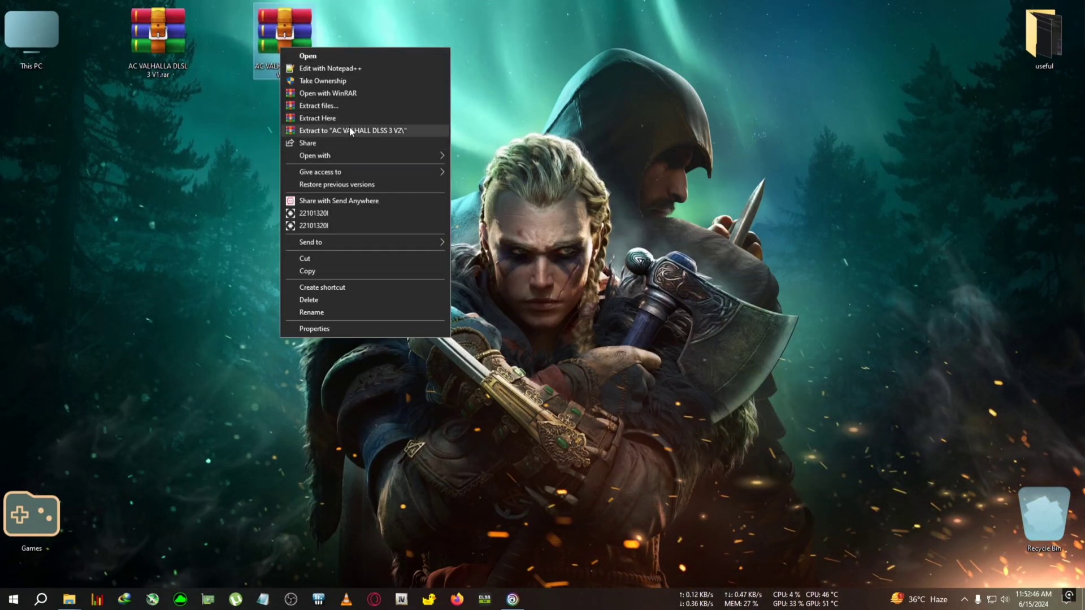
click(350, 131)
double_click(33, 156)
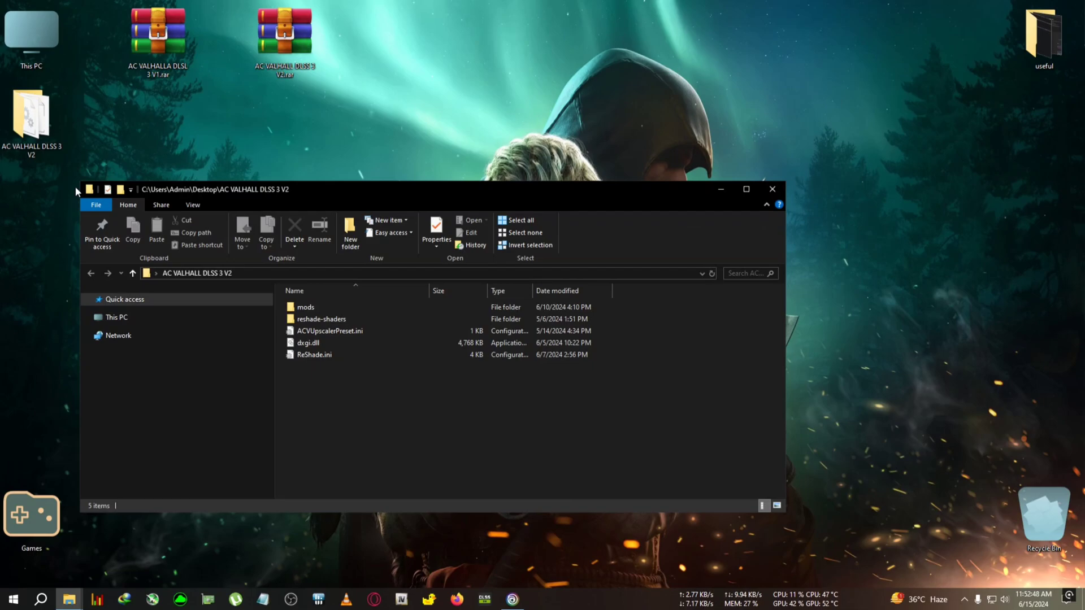
drag(418, 392, 319, 302)
right_click(359, 330)
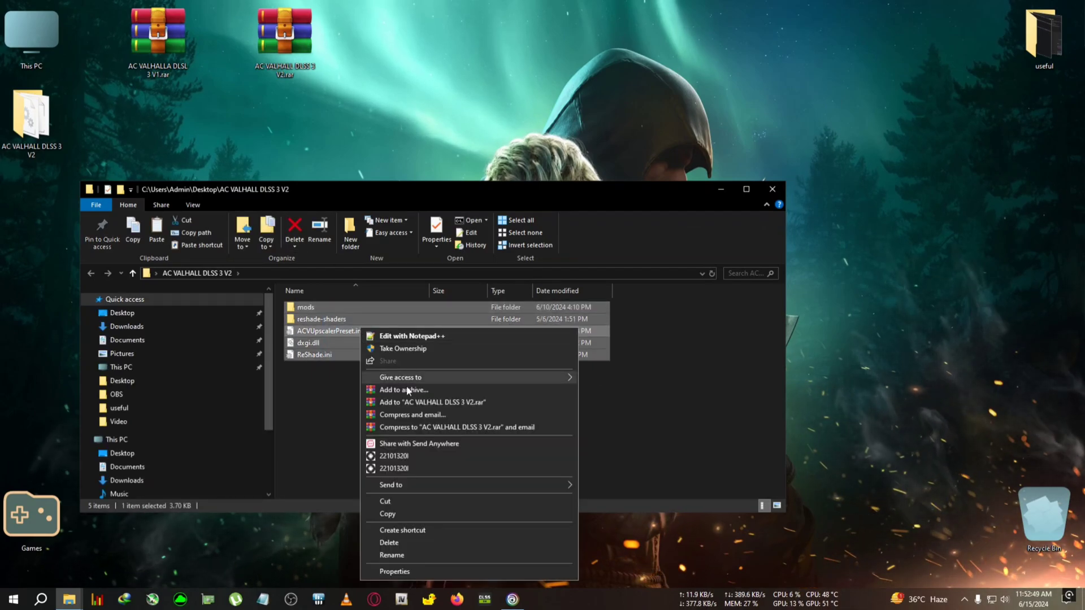
click(397, 510)
click(773, 189)
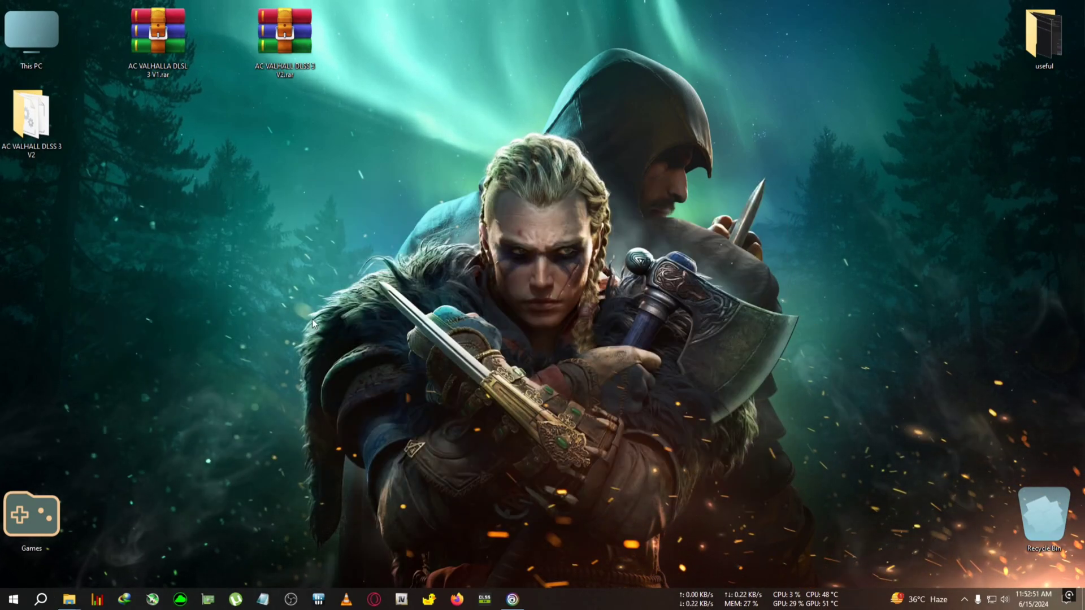
Navigate to F:\CHANNEL GAMES\Assassin's Creed Valhalla from This PC
double_click(47, 54)
double_click(647, 351)
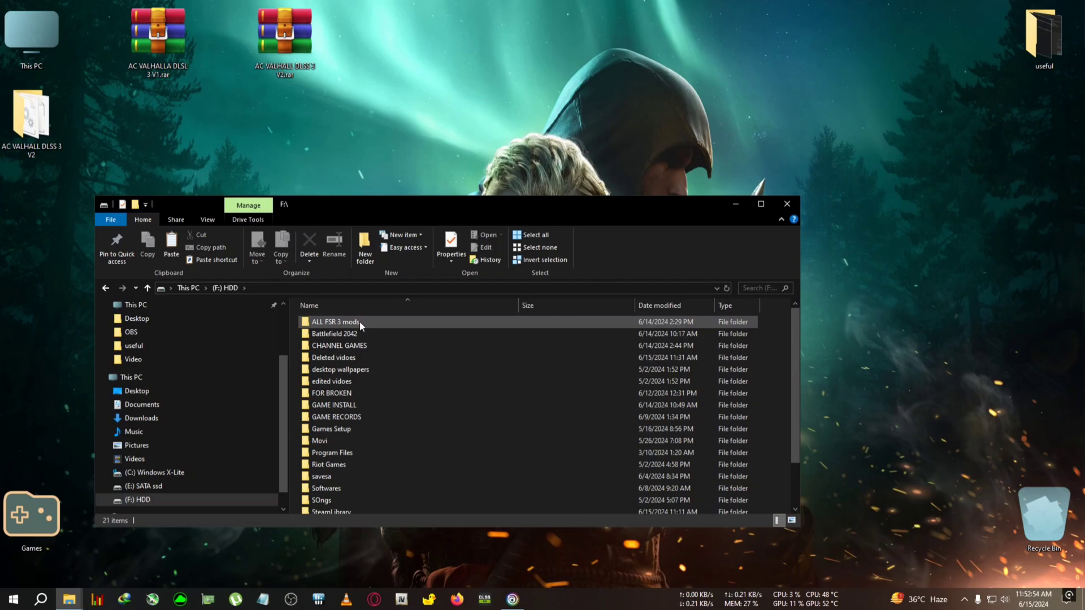
double_click(346, 347)
click(343, 322)
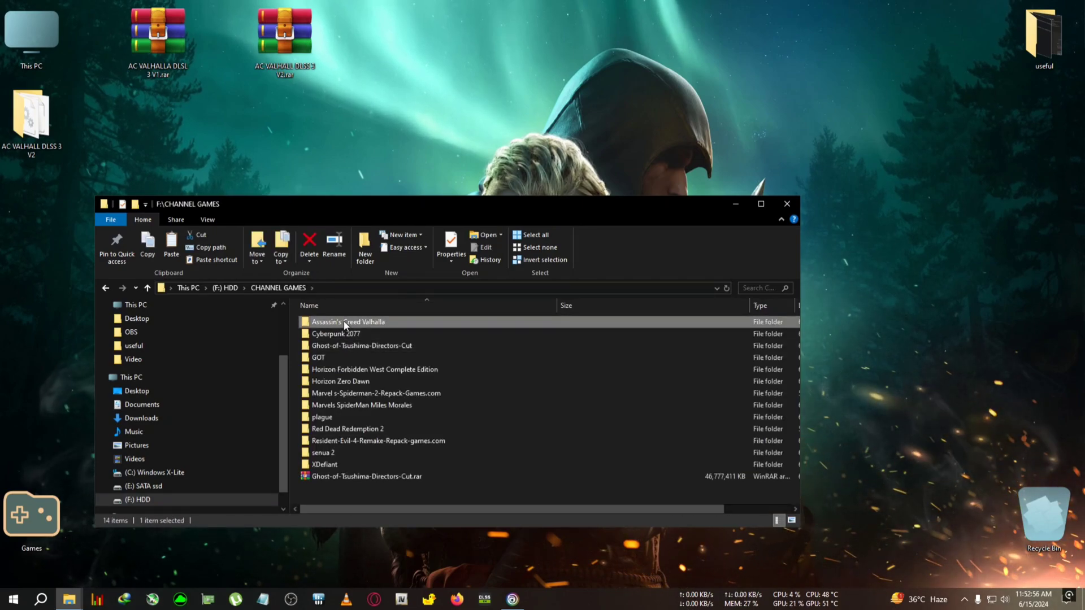
double_click(343, 321)
Paste the mod files into the Valhalla game folder, replacing the existing files
right_click(711, 357)
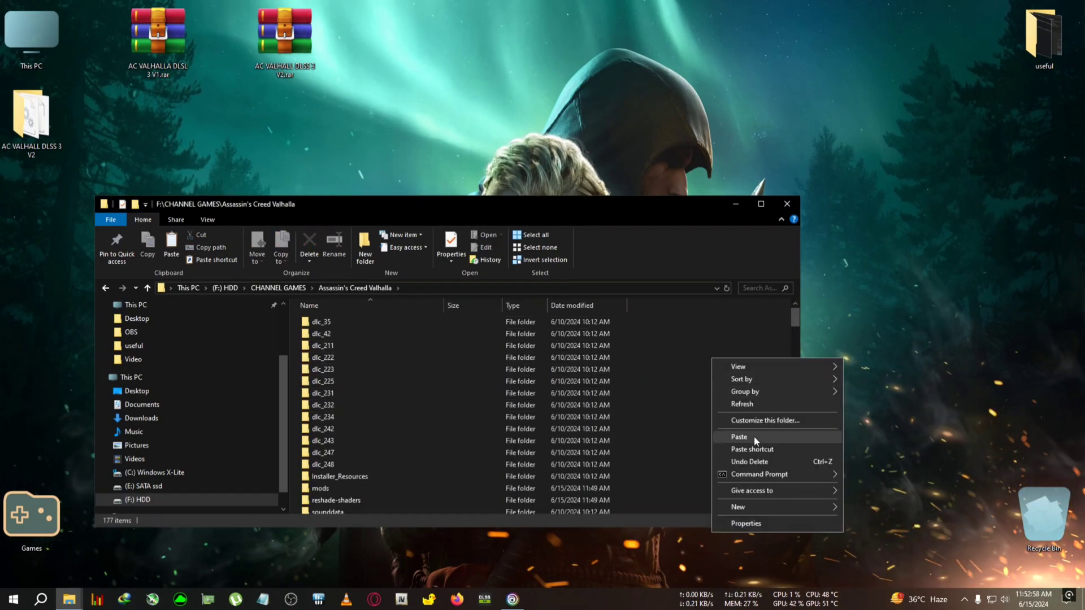
click(753, 436)
click(500, 208)
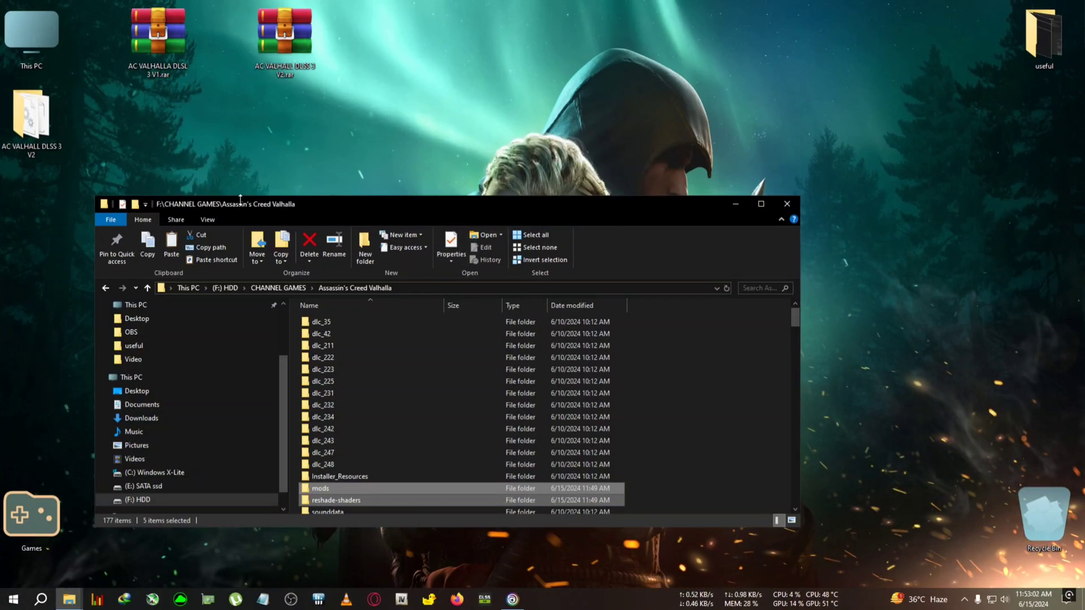
drag(240, 198, 240, 87)
click(697, 310)
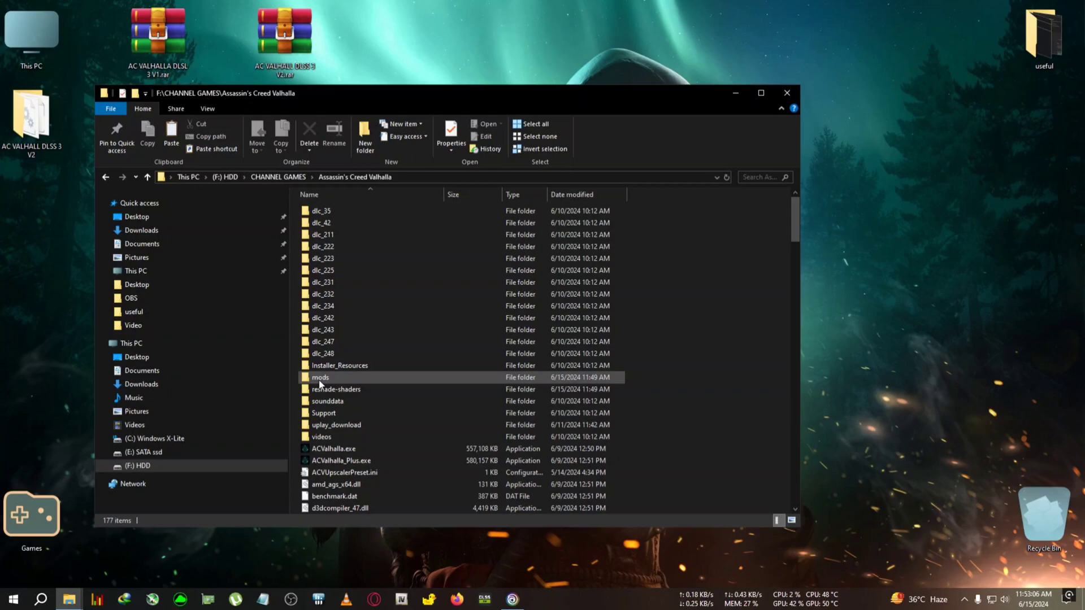
From the mods folder, get ACVUpscaler.ini opened in Notepad via Open with
double_click(320, 381)
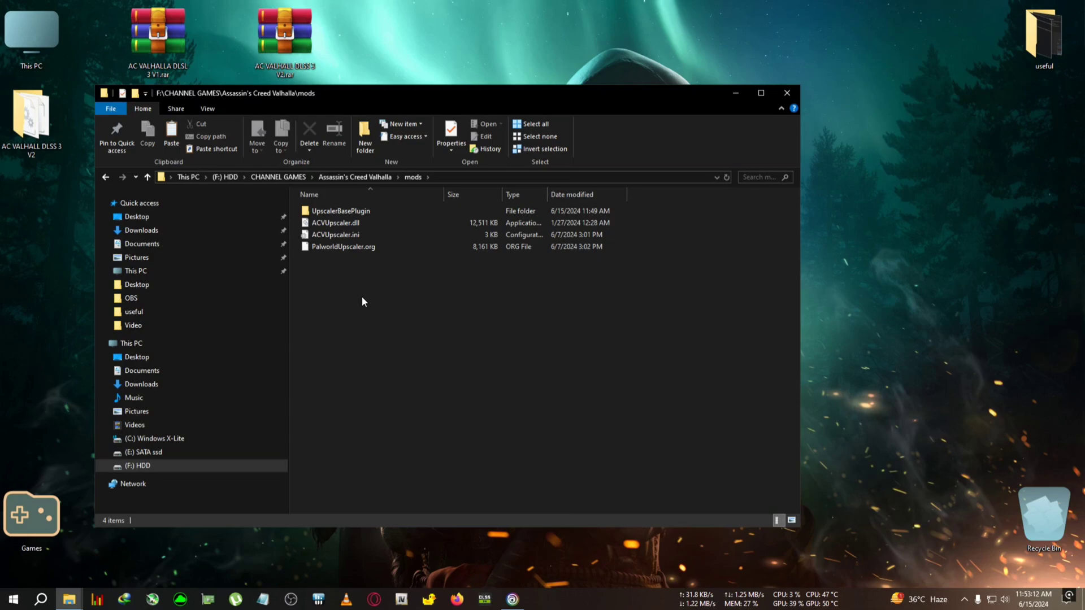
click(313, 239)
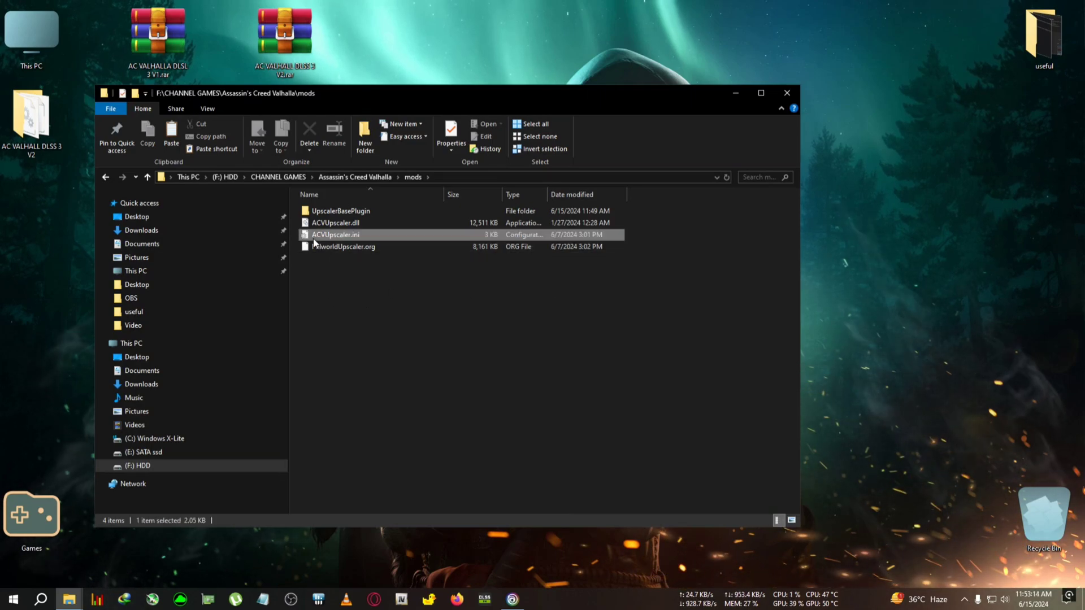
right_click(313, 239)
click(330, 238)
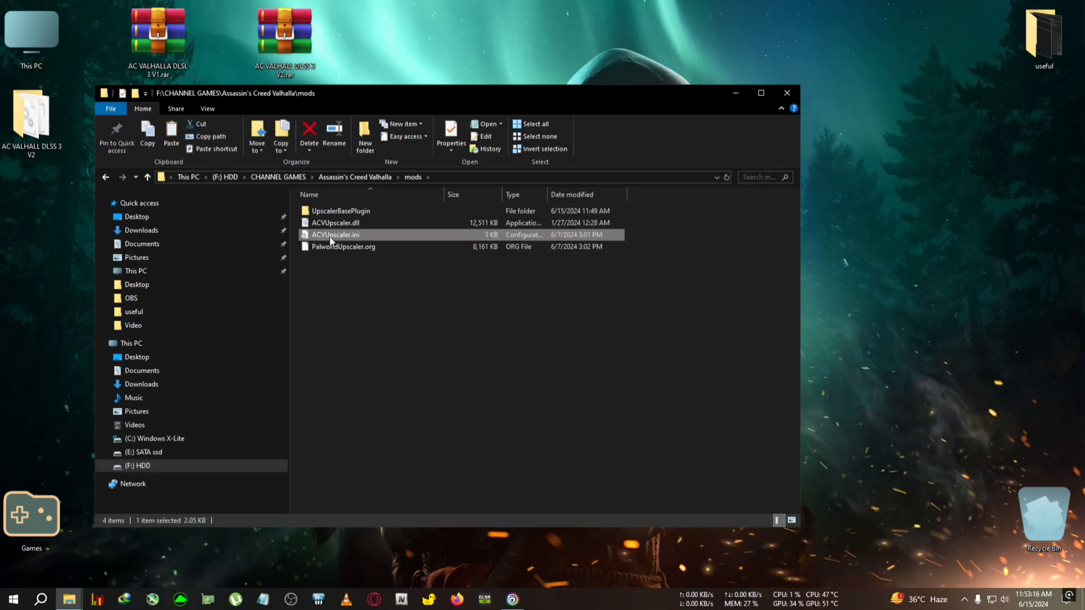
right_click(354, 238)
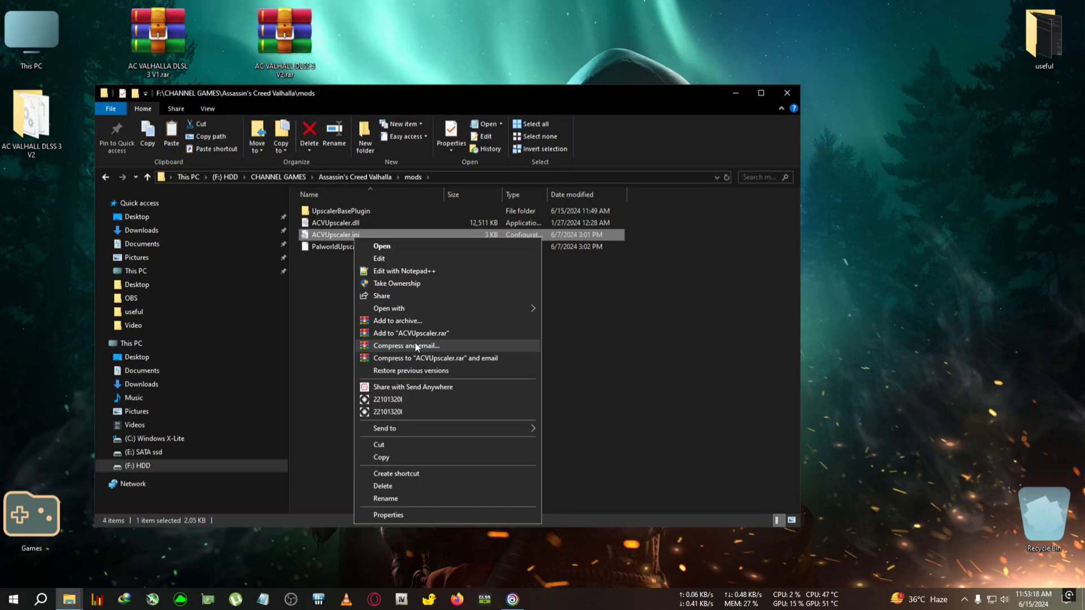
mouse_move(389, 308)
click(581, 328)
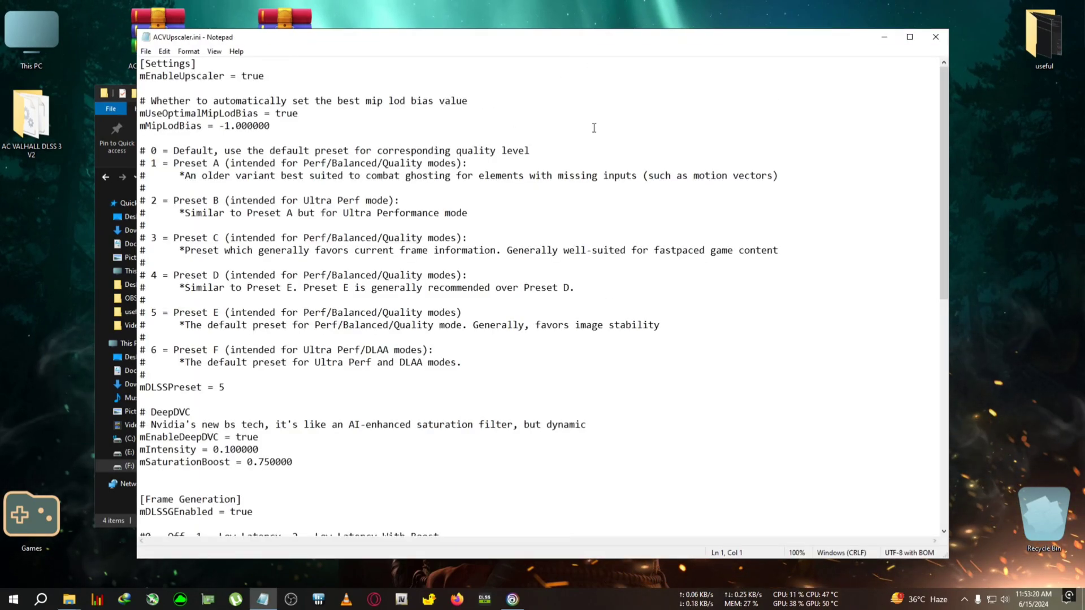
Review the upscaler, frame-generation and hotkey settings, then close Notepad without saving
drag(831, 37, 748, 153)
click(736, 89)
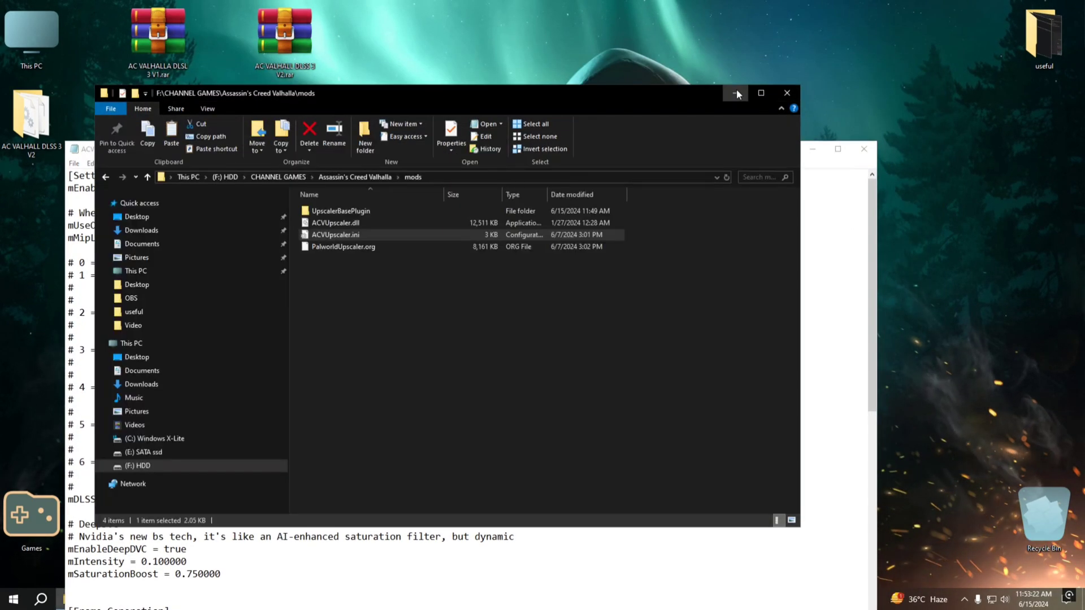
drag(681, 160, 729, 54)
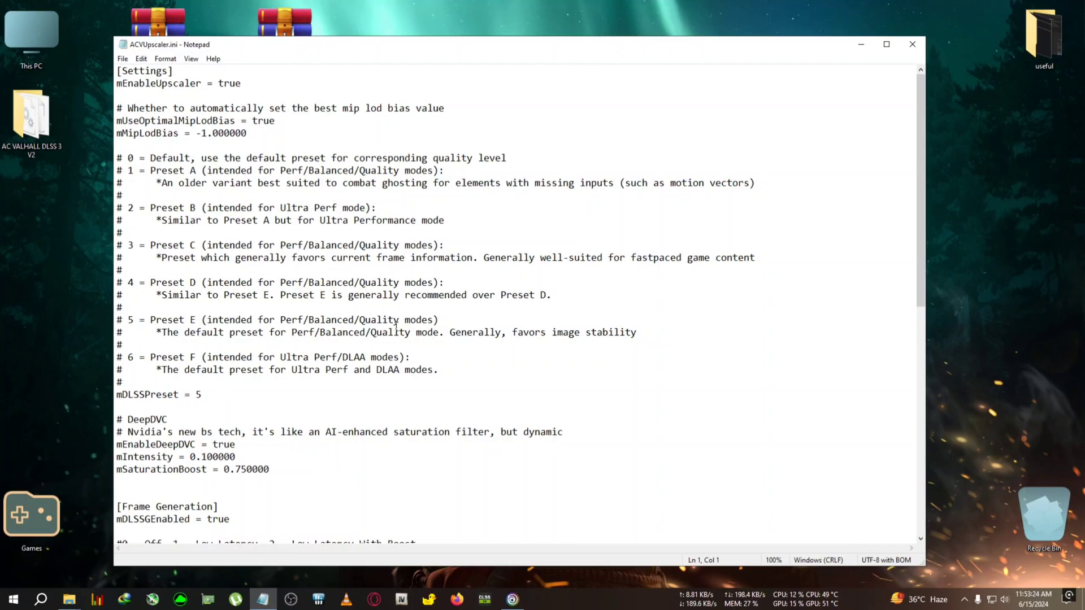
scroll(396, 326, down, 3)
scroll(296, 308, up, 1)
scroll(222, 236, up, 1)
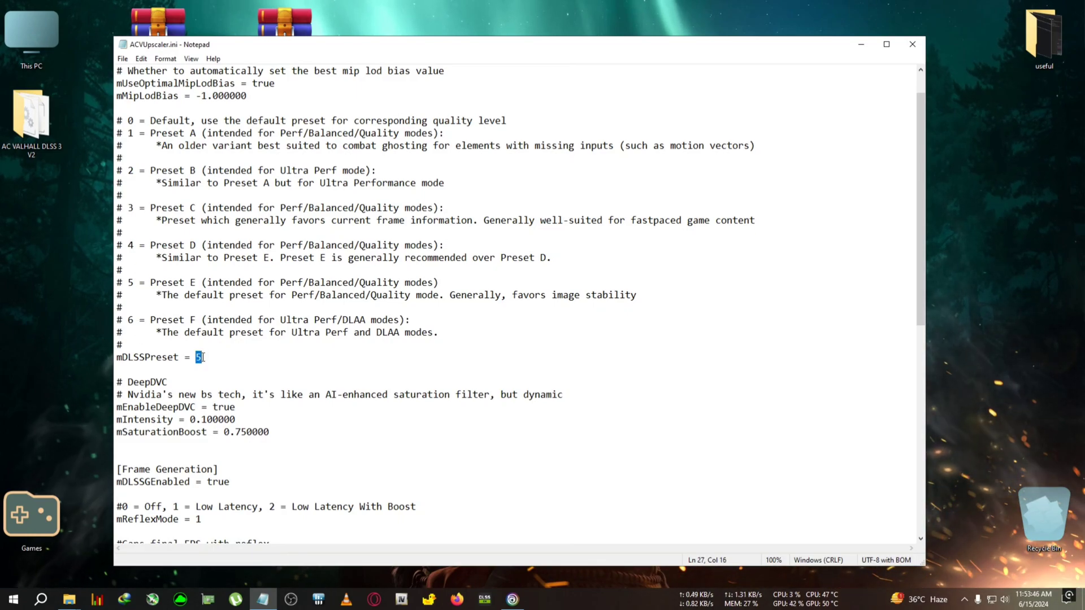
scroll(340, 367, down, 3)
scroll(305, 341, down, 3)
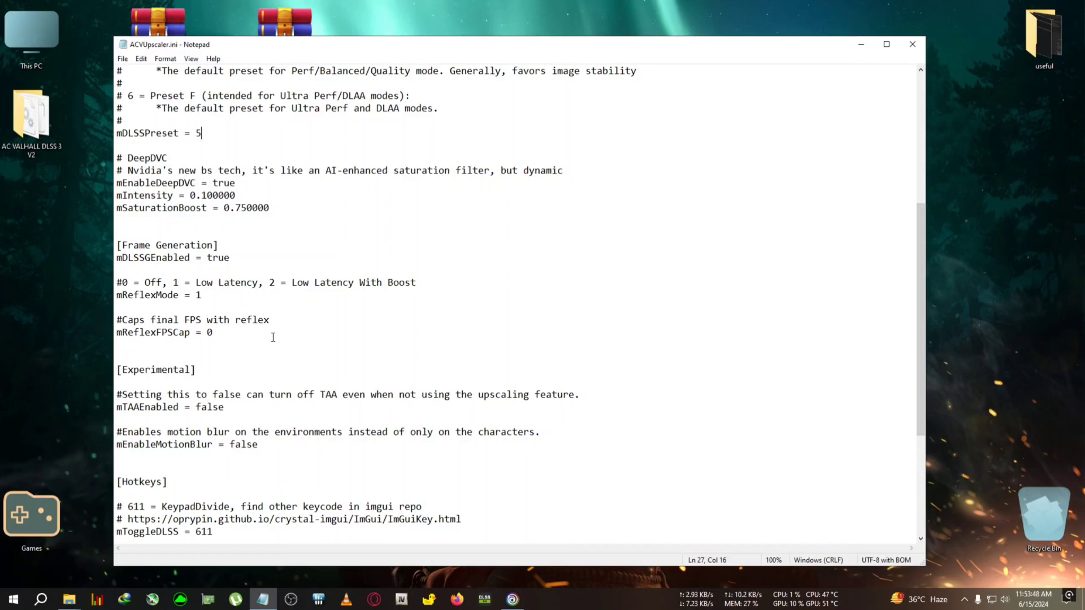
scroll(253, 330, down, 1)
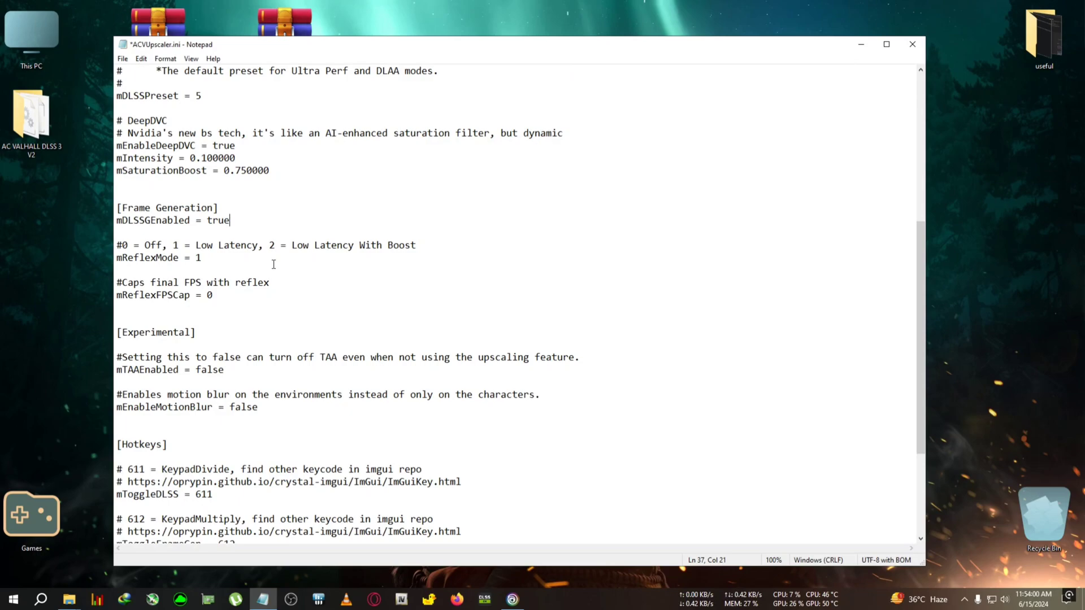
scroll(249, 297, down, 1)
scroll(196, 297, down, 1)
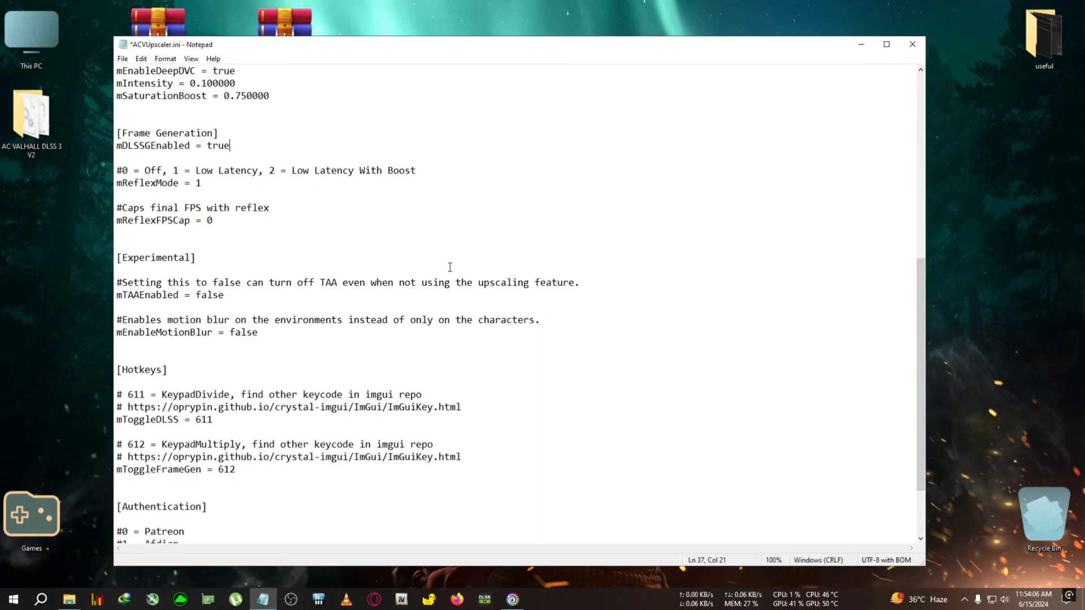
click(913, 46)
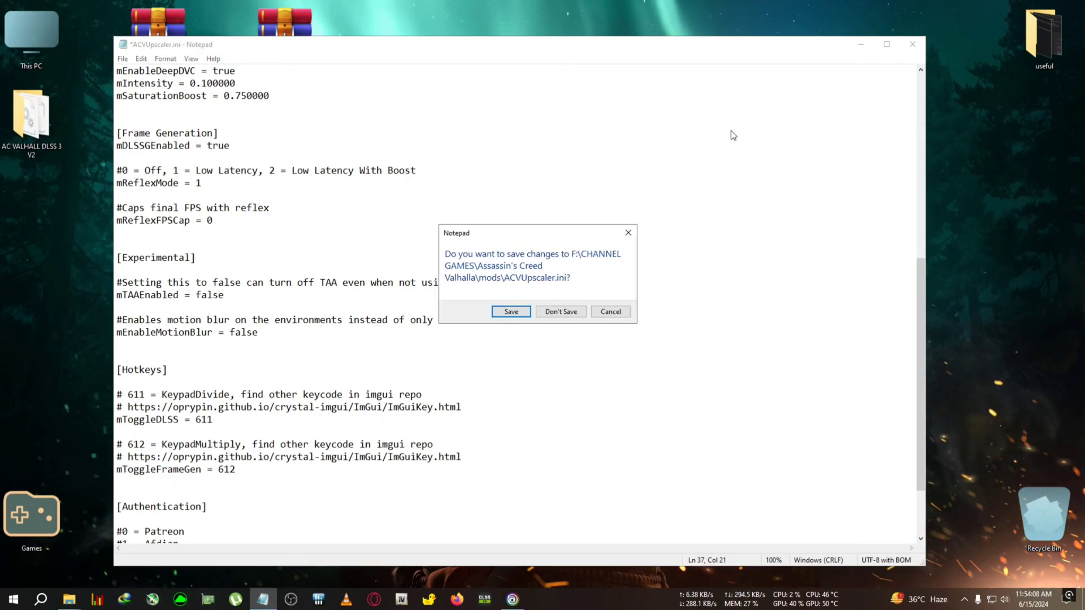
click(576, 313)
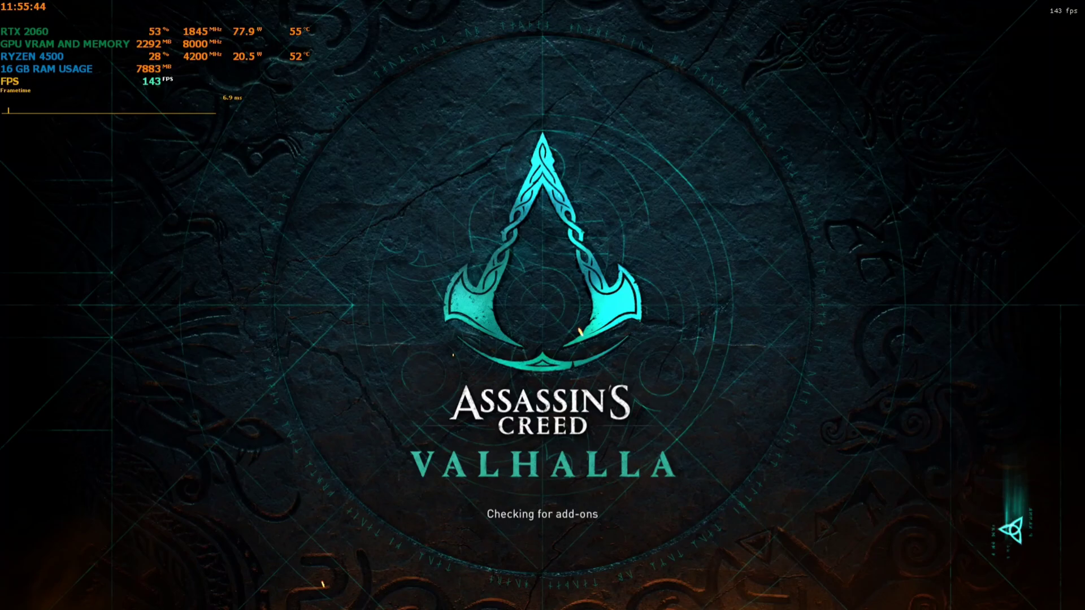
Show the ReShade overlay and ACV Upscaler DLSS3 Build window with the Home key
key(Home)
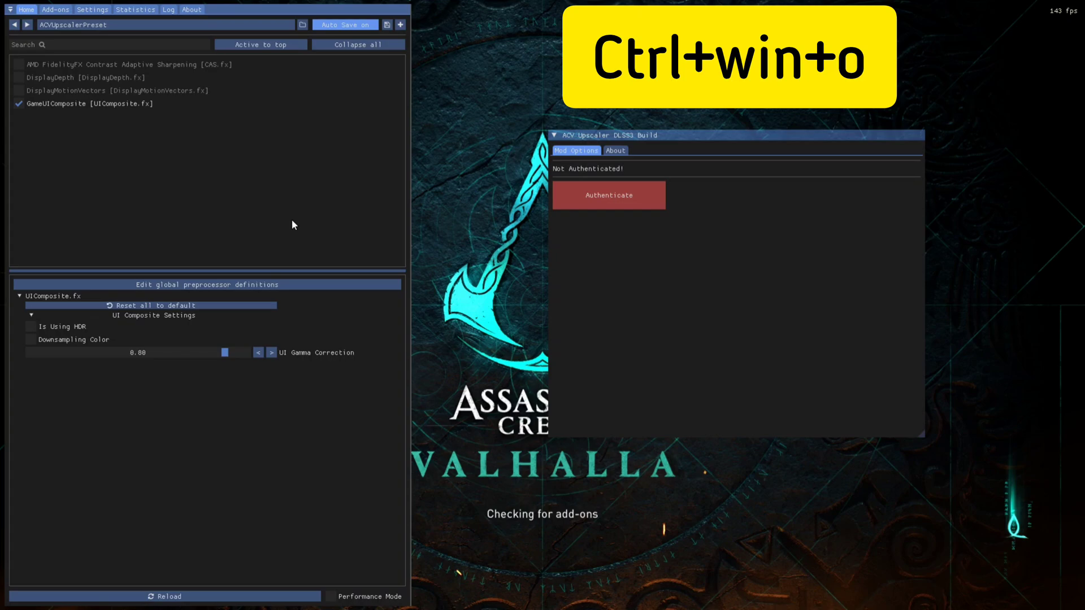
Show the On-Screen Keyboard (Ctrl+Win+O), move it aside, and toggle the GameUIComposite effect
key(ctrl+super+o)
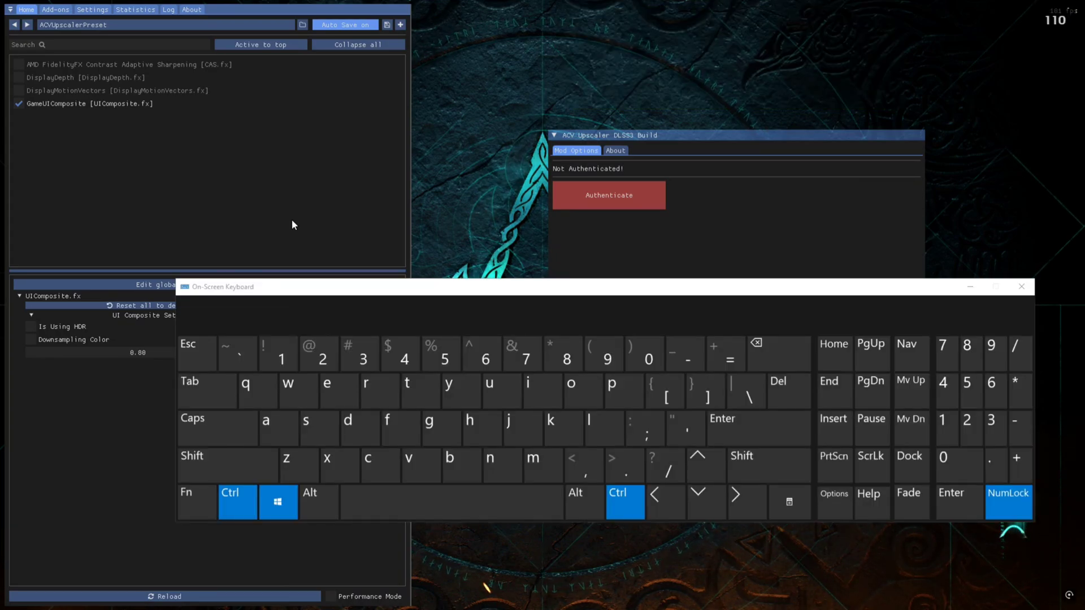
mouse_move(504, 298)
mouse_down()
mouse_move(431, 181)
mouse_move(351, 198)
mouse_move(448, 220)
mouse_move(378, 213)
mouse_move(365, 229)
mouse_up()
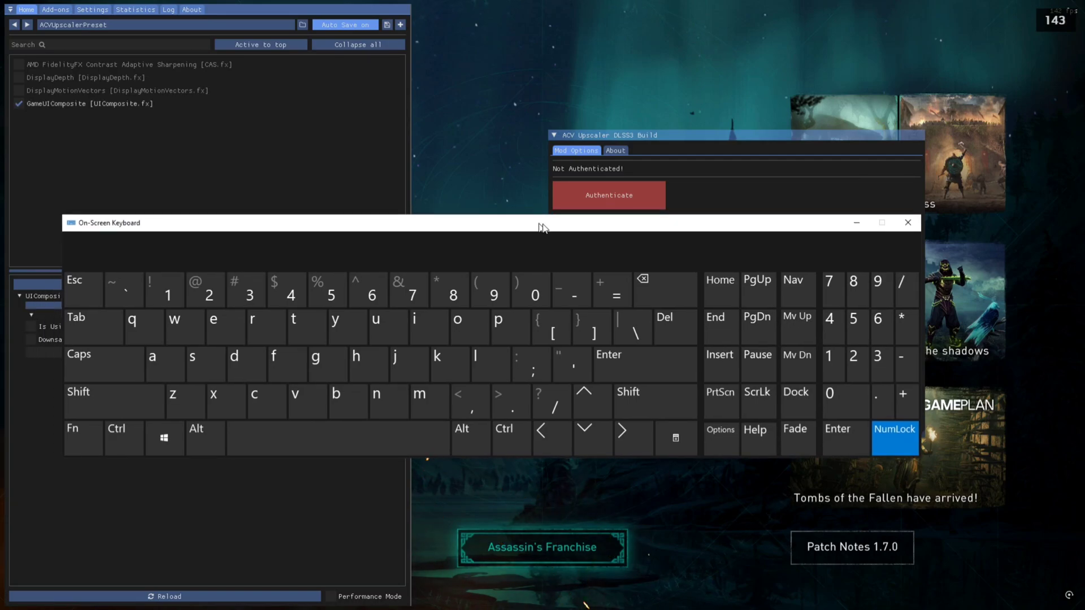
click(37, 106)
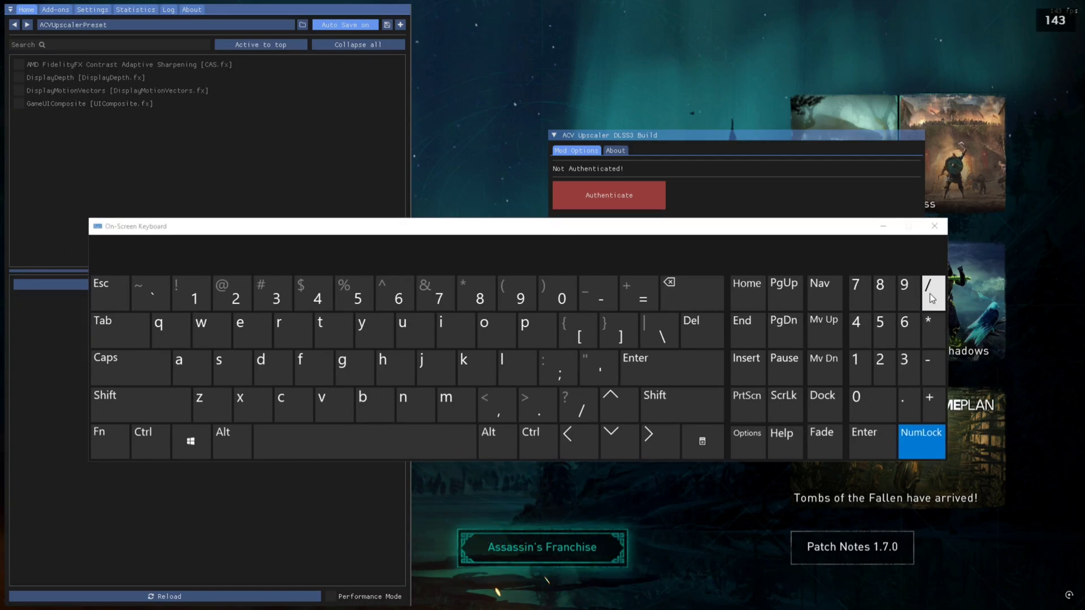